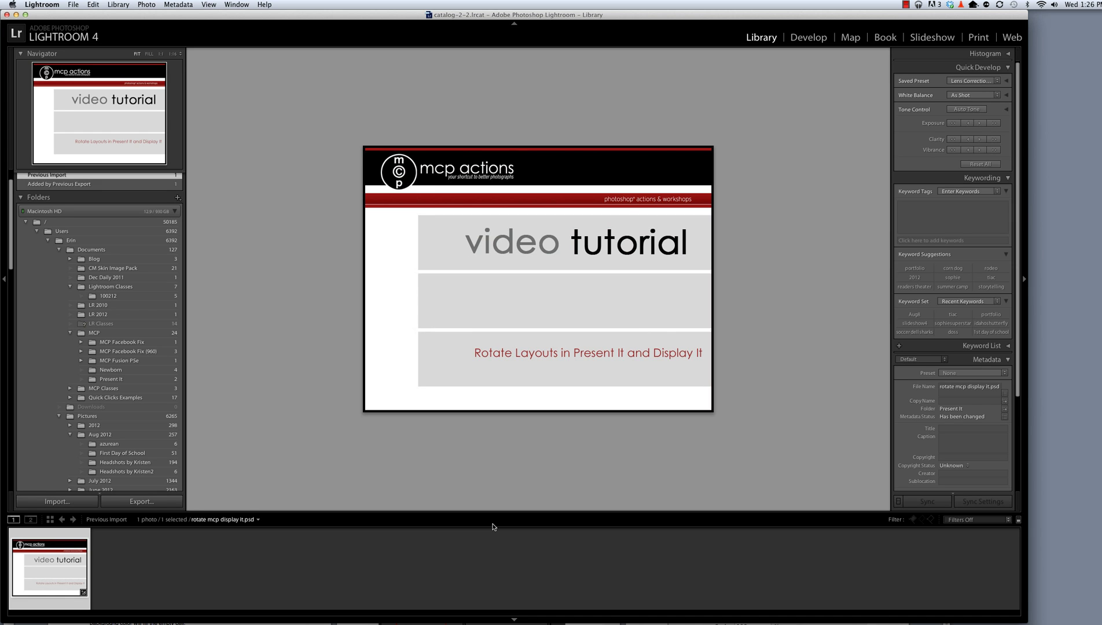
# In the Print module, apply the 'g (4) 4H' template from 01 MCP 5x7 for Print - Present It
pyautogui.click(978, 37)
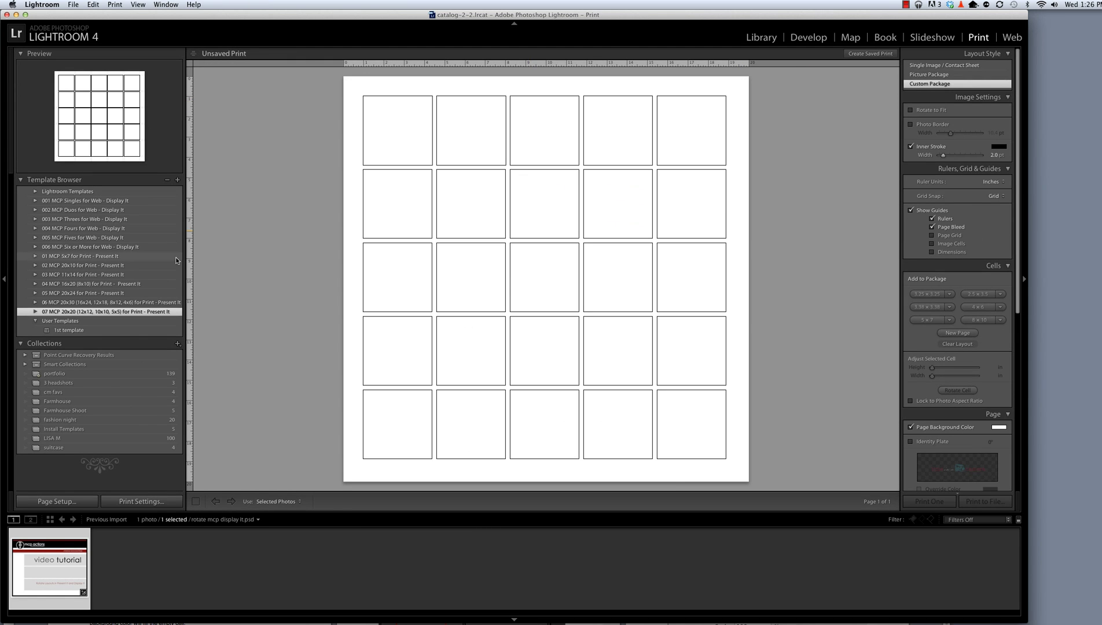
pyautogui.click(34, 256)
pyautogui.click(35, 256)
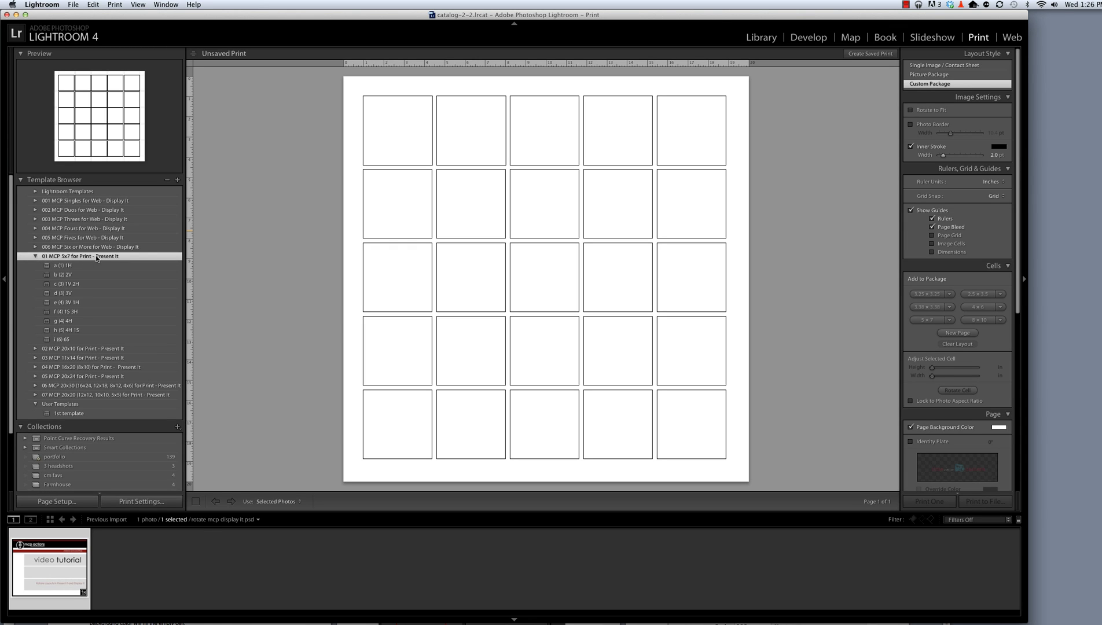
pyautogui.click(76, 321)
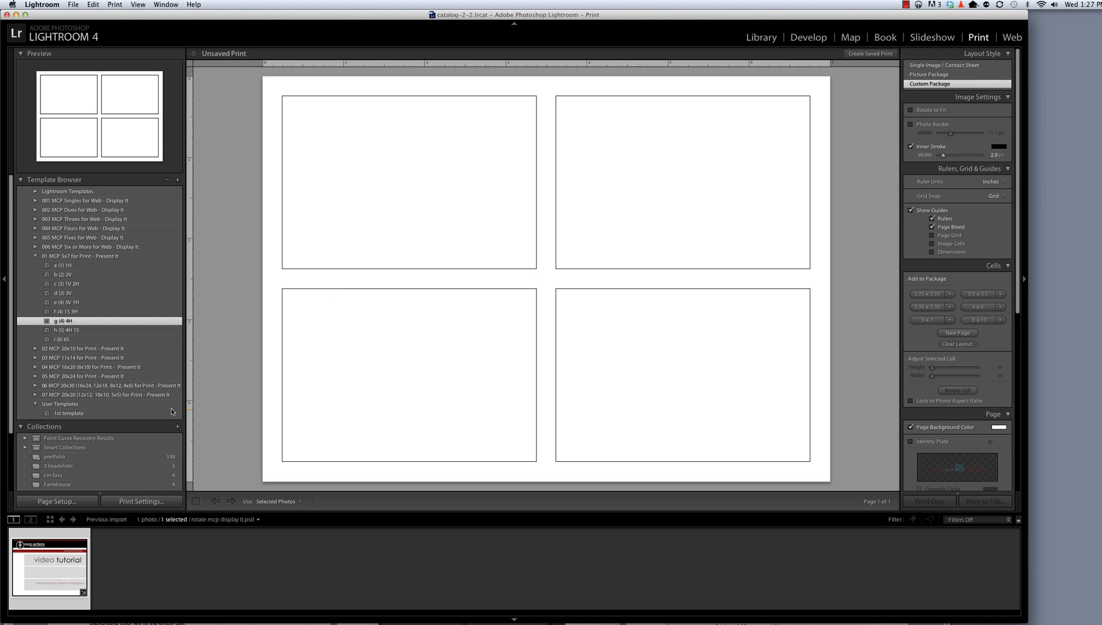
pyautogui.scroll(-3, 86, 447)
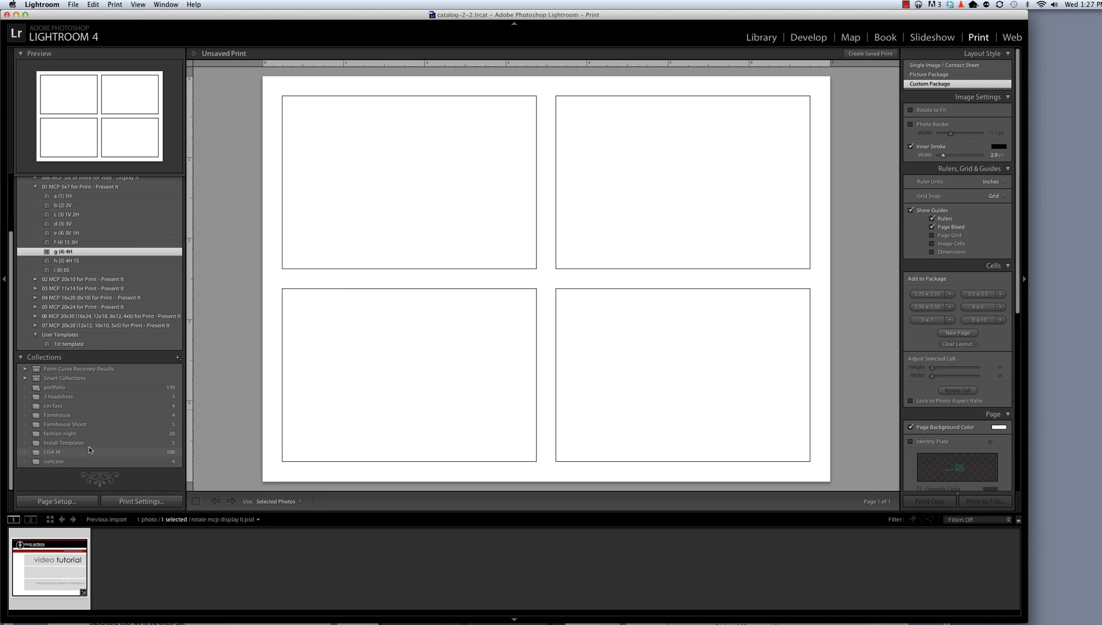
# Load the suitcase collection and place its first photo in the top-left cell, rotated 90° clockwise
pyautogui.click(85, 460)
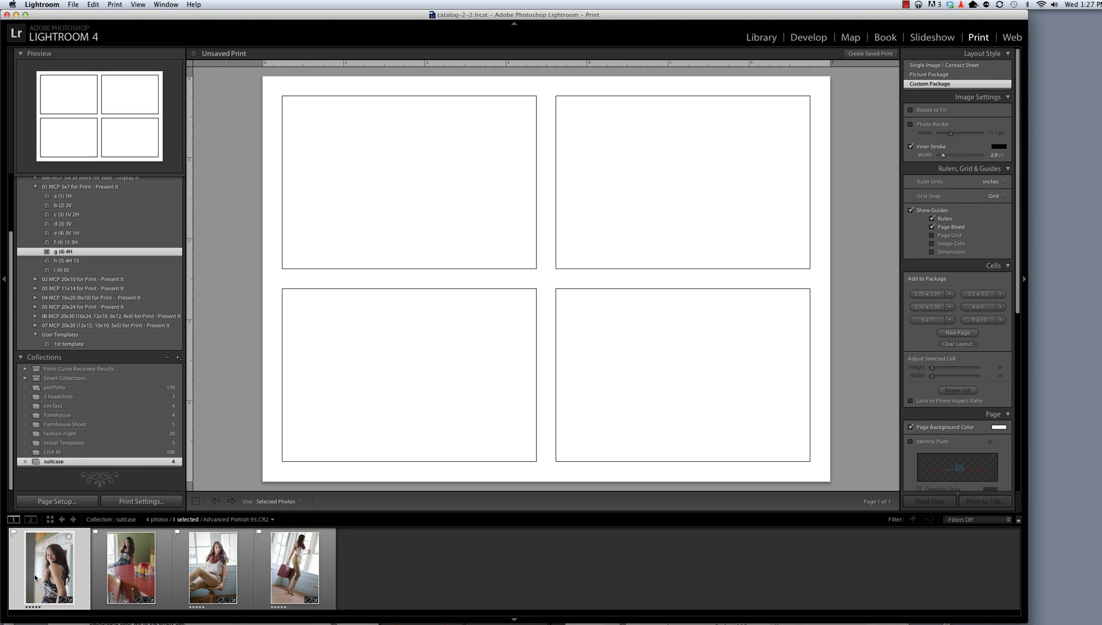
pyautogui.moveTo(35, 575); pyautogui.dragTo(410, 189)
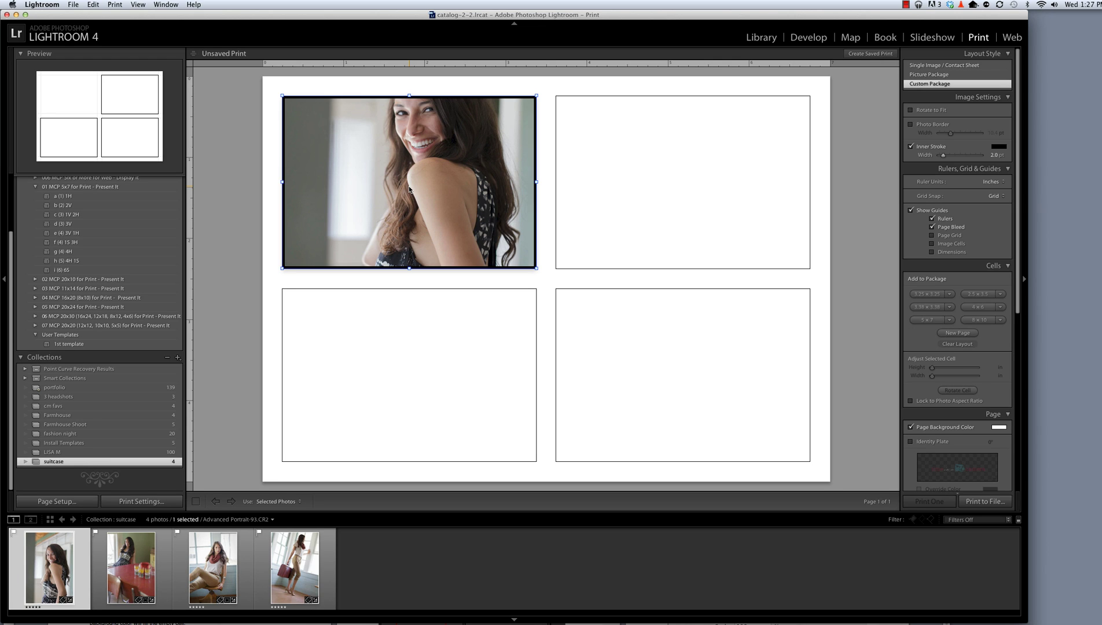
pyautogui.press('super+bracketright')
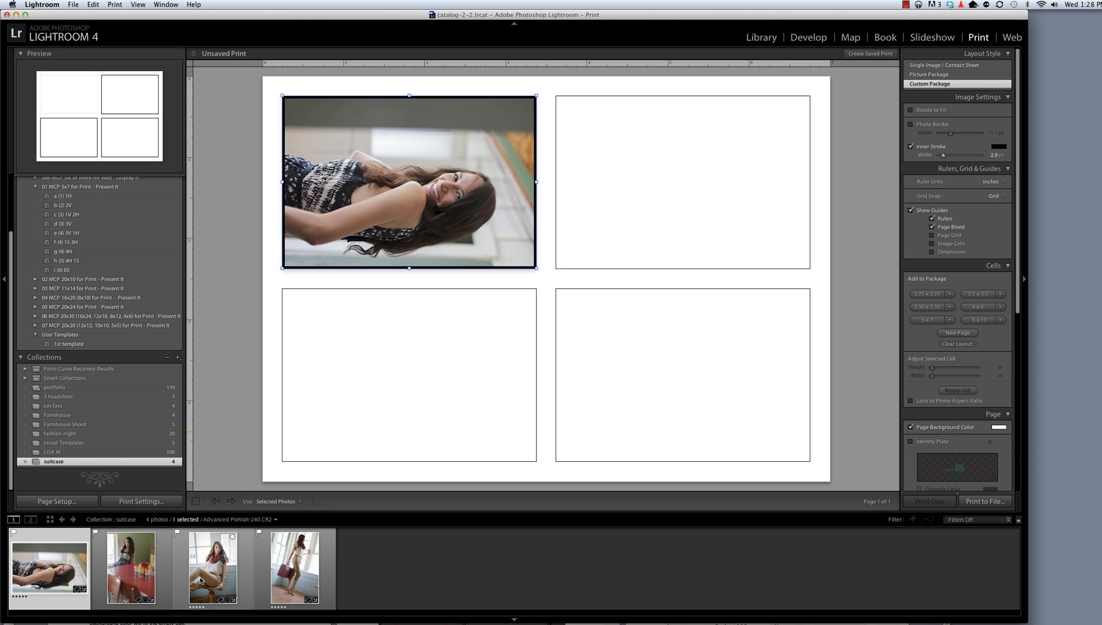
# Place suitcase photos in the top-right, bottom-left and bottom-right cells, rotating each 90° clockwise
pyautogui.click(209, 572)
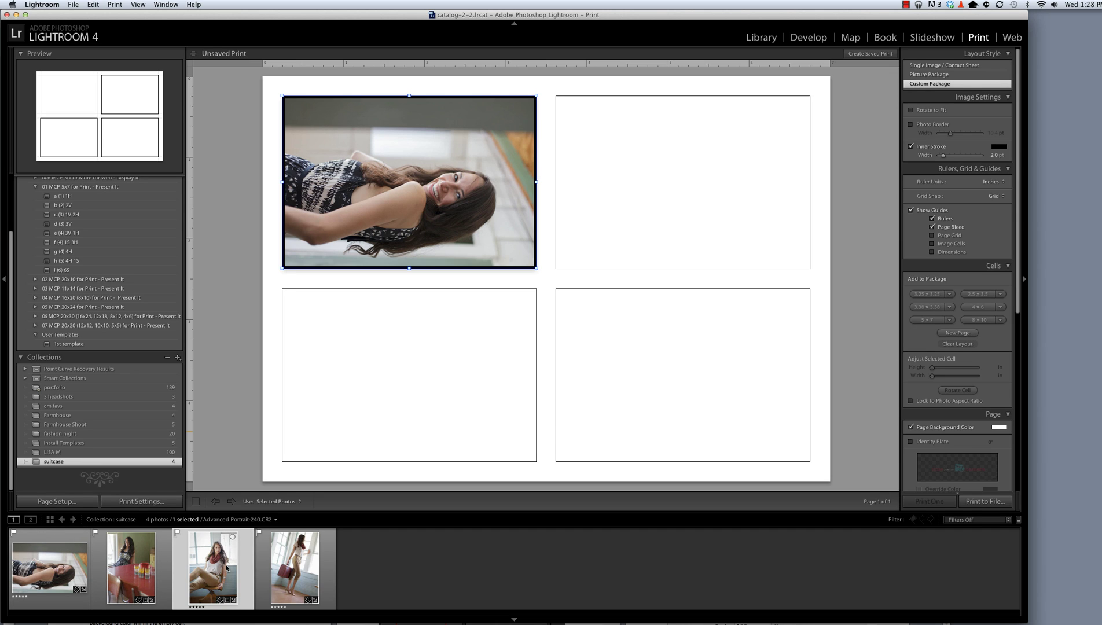
pyautogui.moveTo(214, 574); pyautogui.dragTo(675, 166)
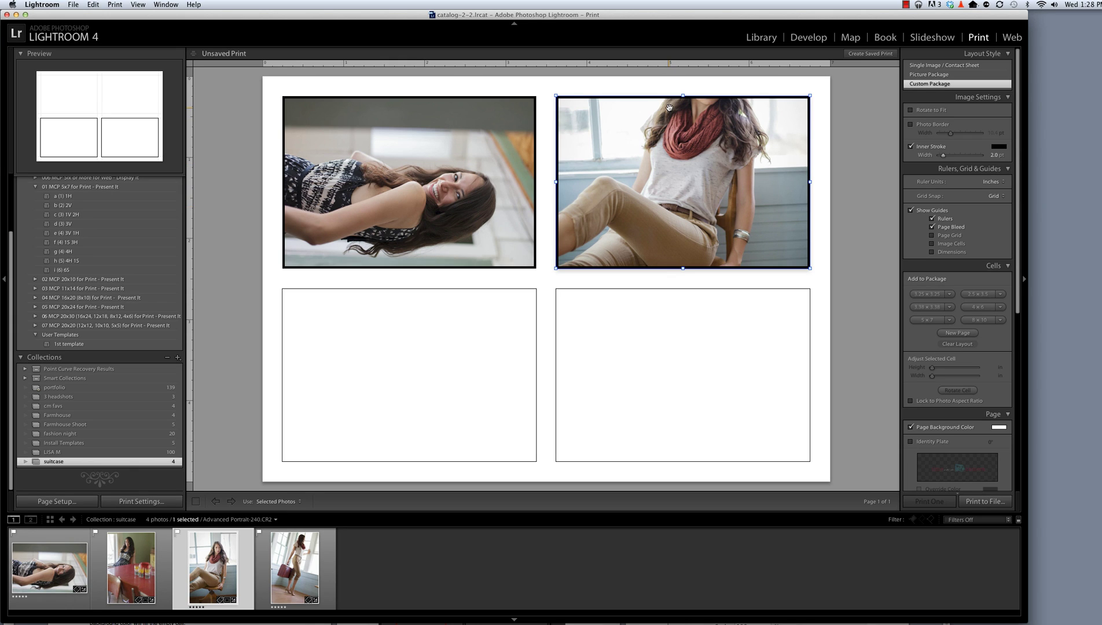
pyautogui.press('super+bracketright')
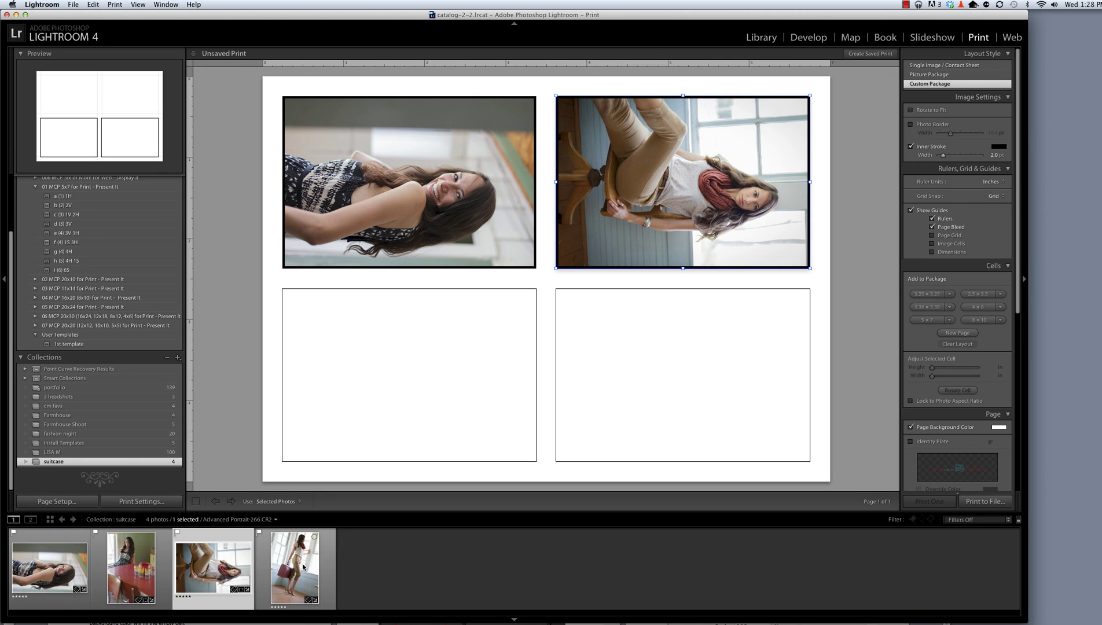
pyautogui.moveTo(304, 567); pyautogui.dragTo(342, 393)
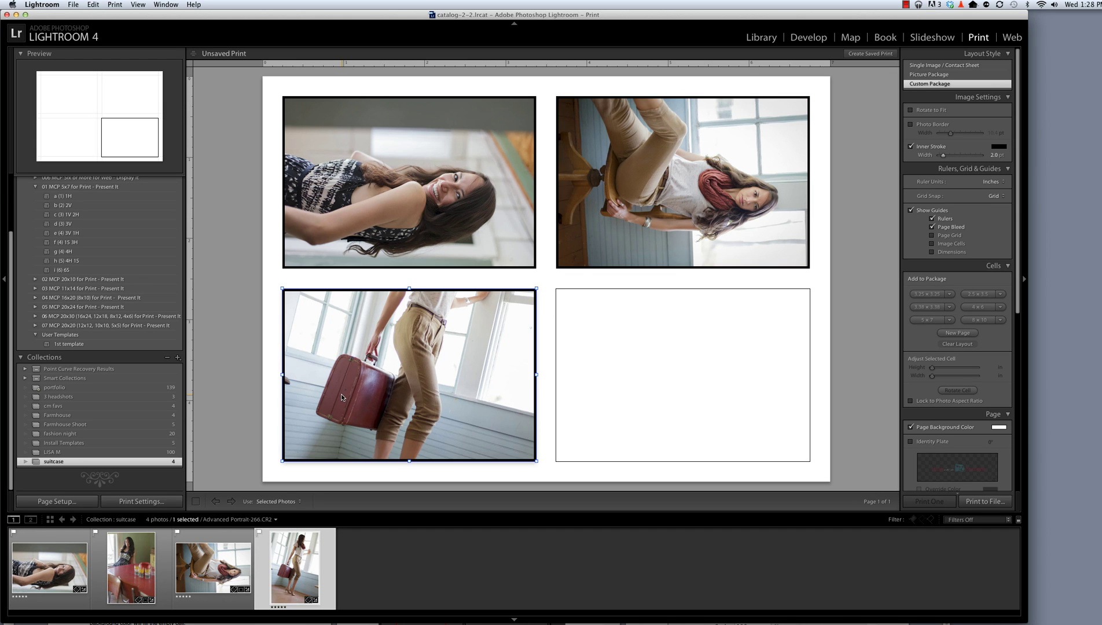
pyautogui.press('super+bracketright')
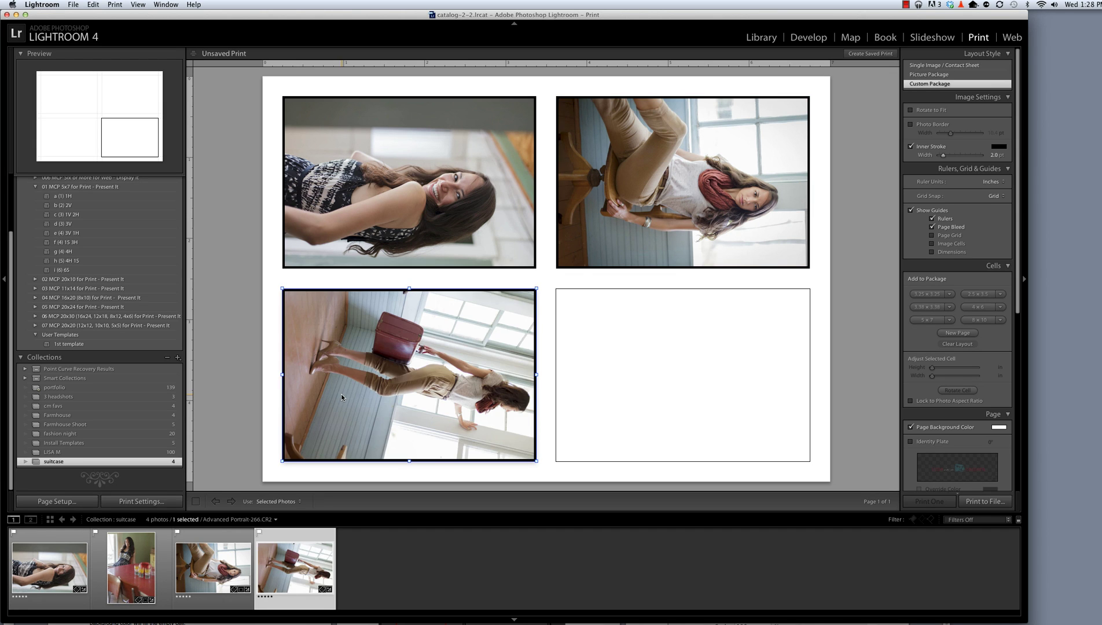
pyautogui.moveTo(131, 555); pyautogui.dragTo(626, 354)
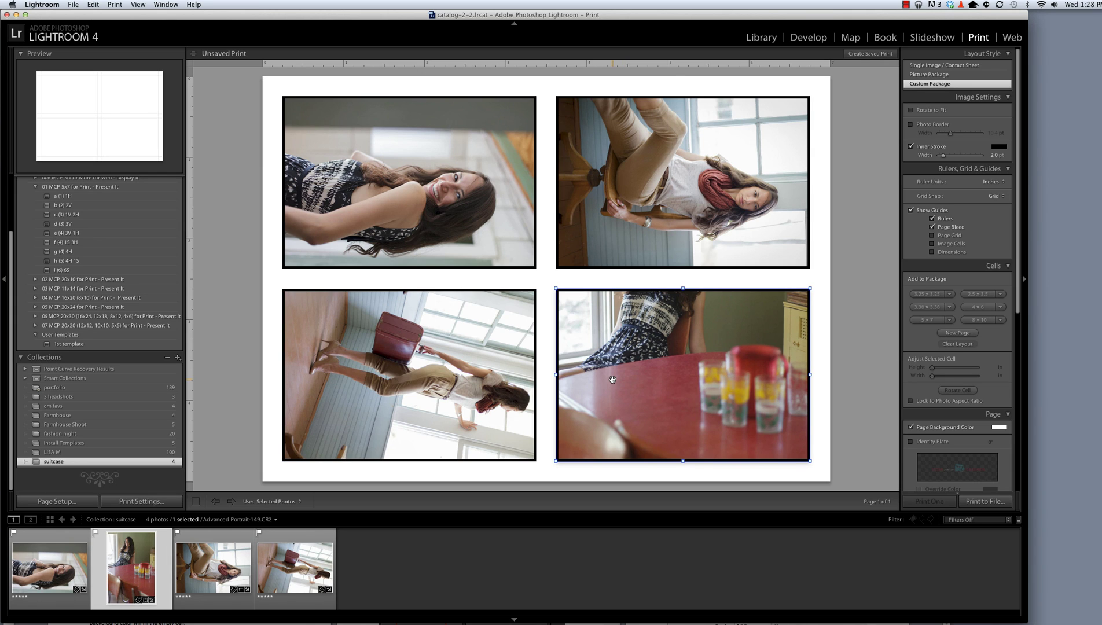
pyautogui.press('super+bracketright')
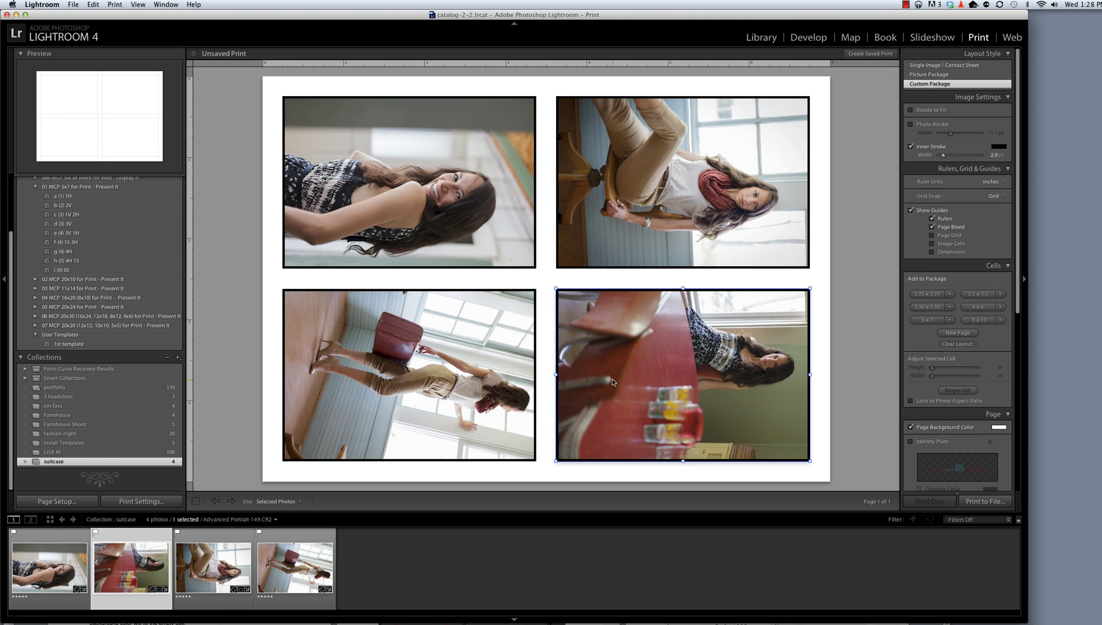
# Print the layout to a JPEG file named '4 vertical 5x7' in the Desktop folder
pyautogui.scroll(-5, 977, 475)
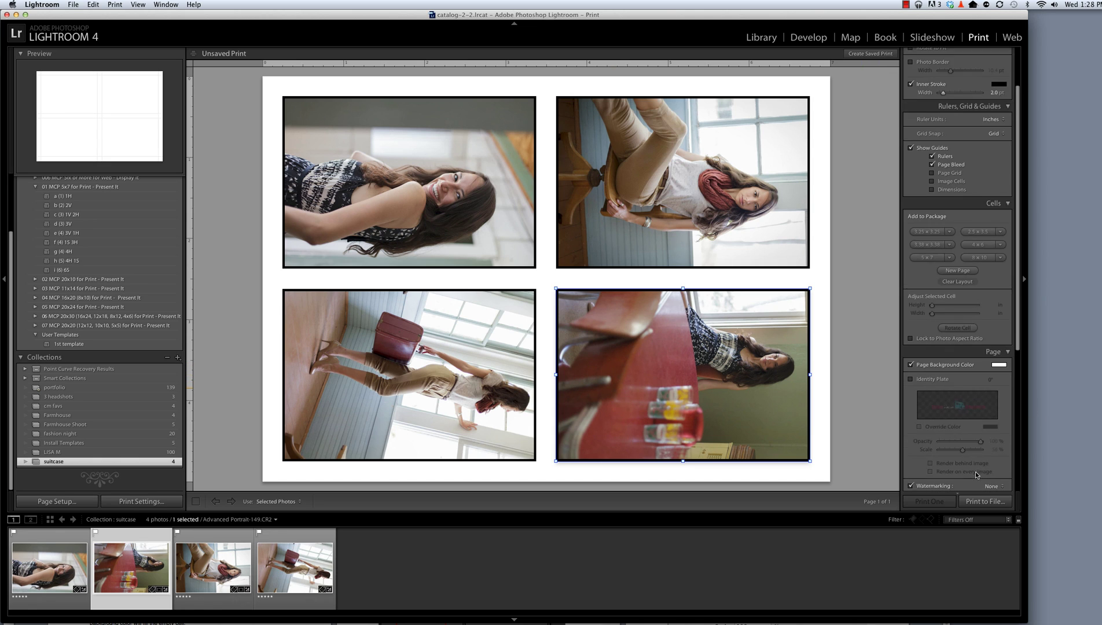
pyautogui.scroll(-3, 978, 475)
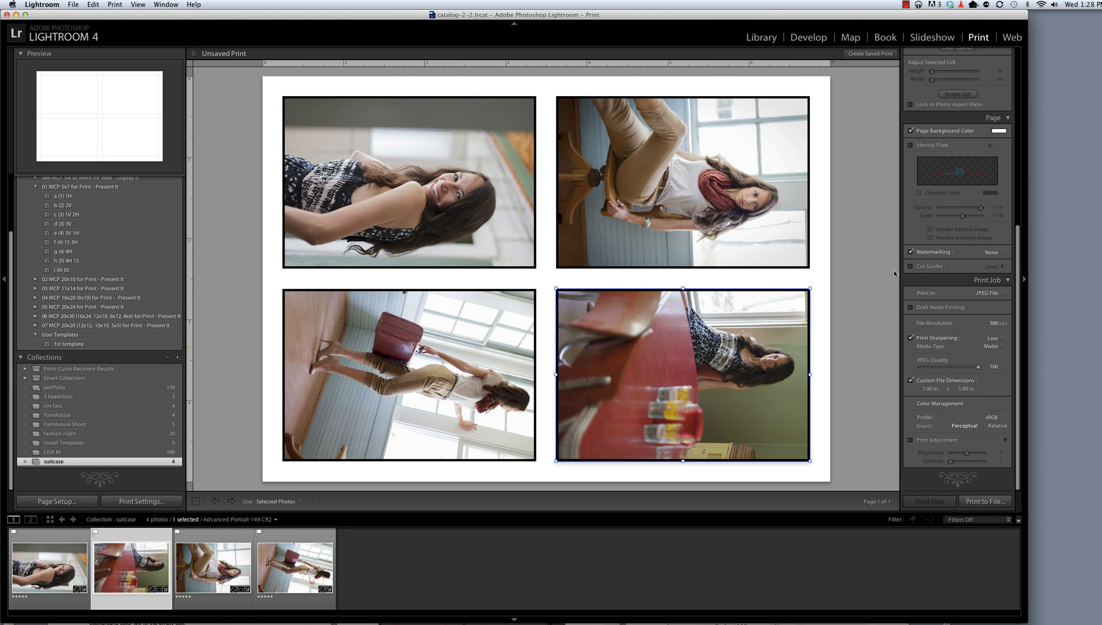
pyautogui.click(970, 504)
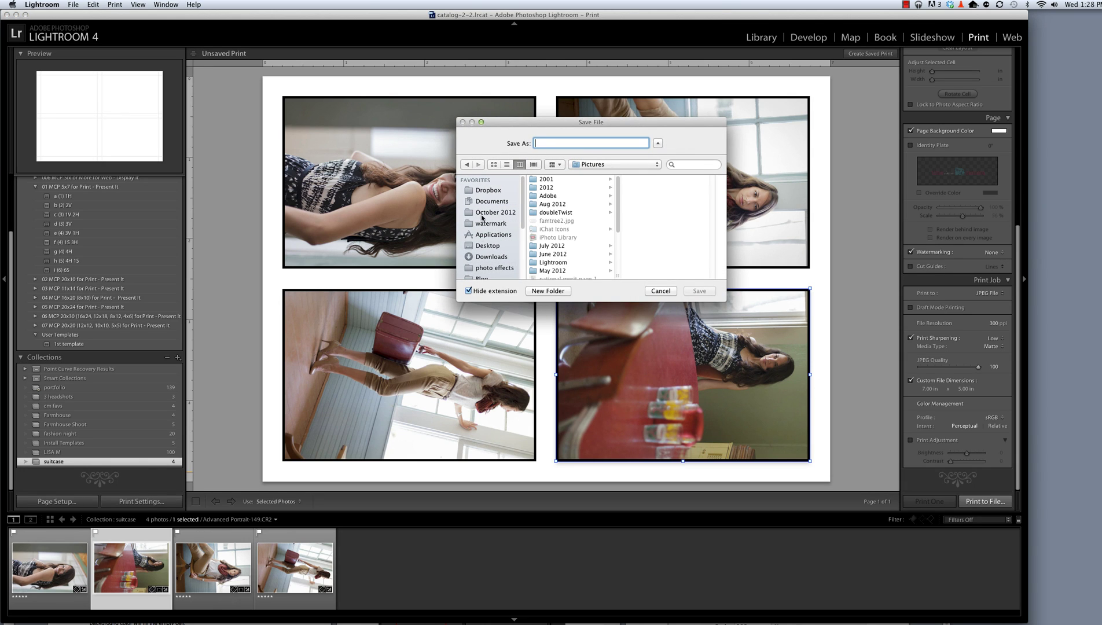
pyautogui.click(480, 245)
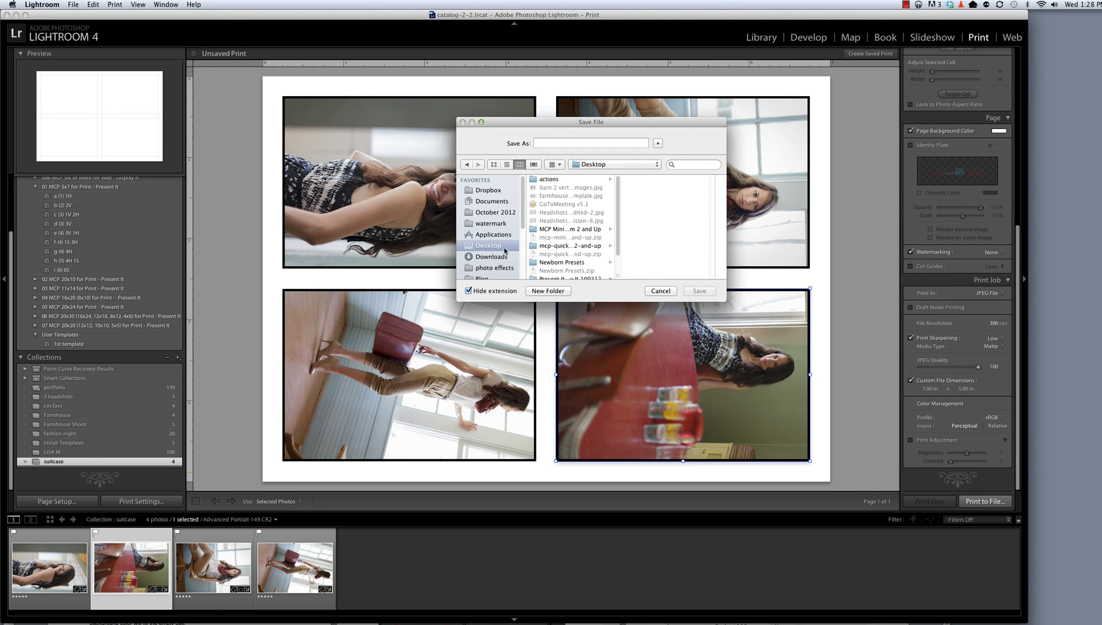
pyautogui.click(566, 143)
pyautogui.write('suitcase')
pyautogui.press('BackSpace')
pyautogui.press('BackSpace')
pyautogui.press('BackSpace')
pyautogui.press('BackSpace')
pyautogui.press('BackSpace')
pyautogui.press('BackSpace')
pyautogui.press('BackSpace')
pyautogui.press('BackSpace')
pyautogui.write('4 ')
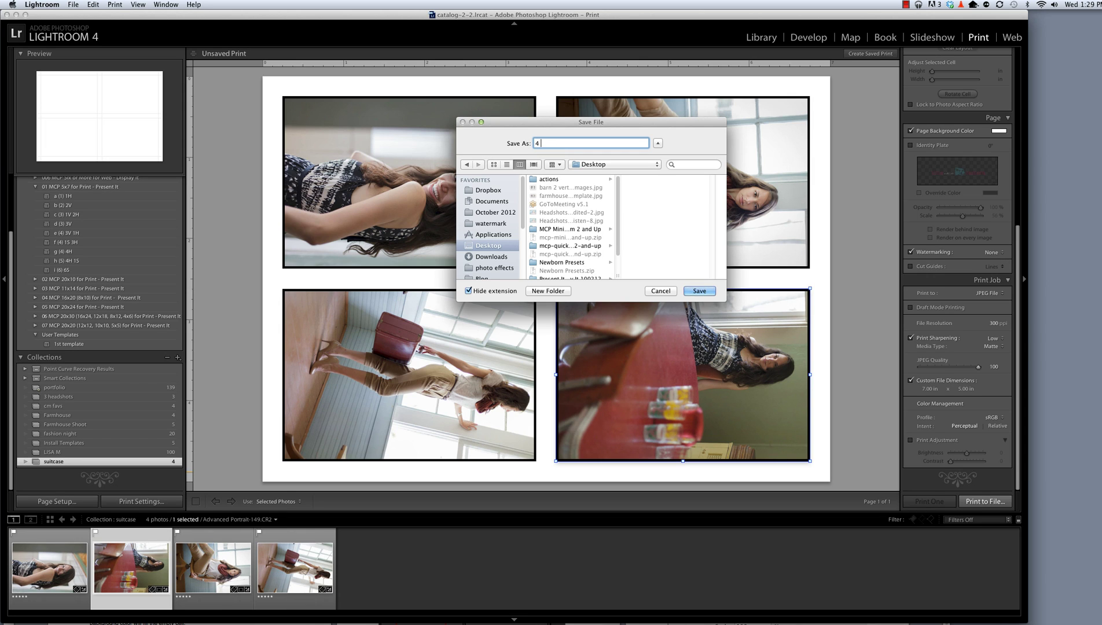
pyautogui.write('vertical 5x7')
pyautogui.press('Return')
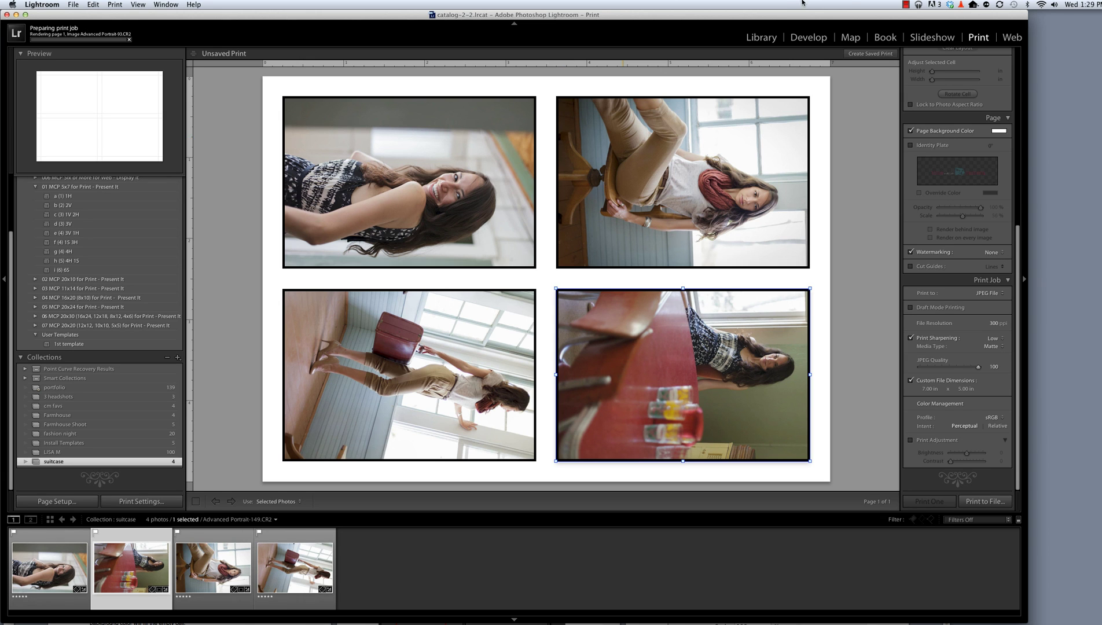
# In the Library, rotate the table photo and first filmstrip photo 90° counter-clockwise to stand upright
pyautogui.click(761, 37)
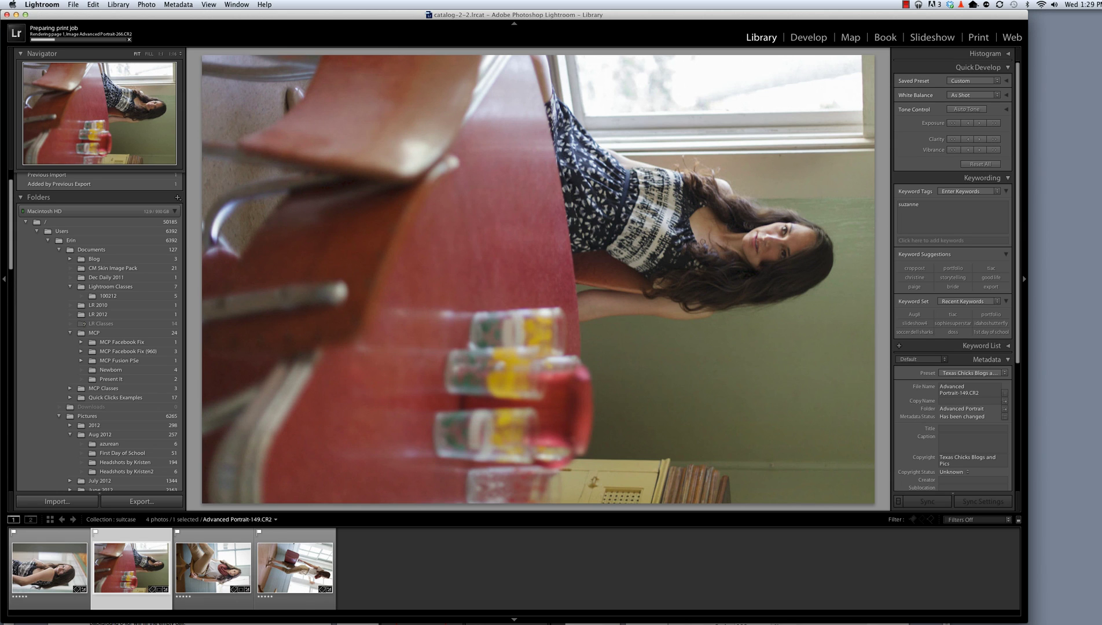
pyautogui.press('super+bracketleft')
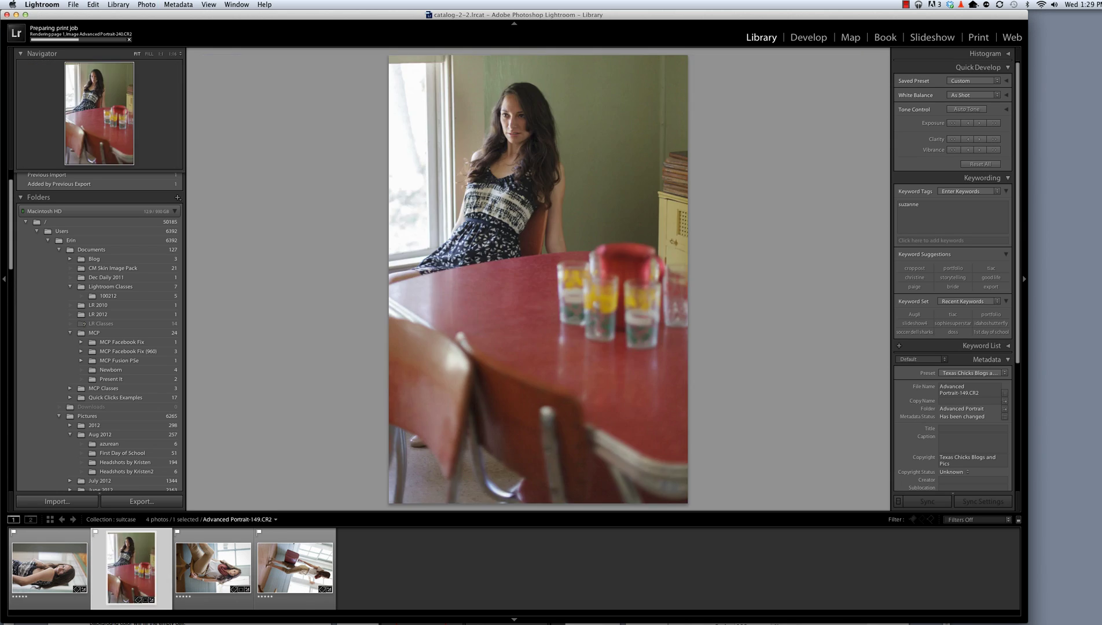
pyautogui.click(49, 568)
pyautogui.press('super+bracketleft')
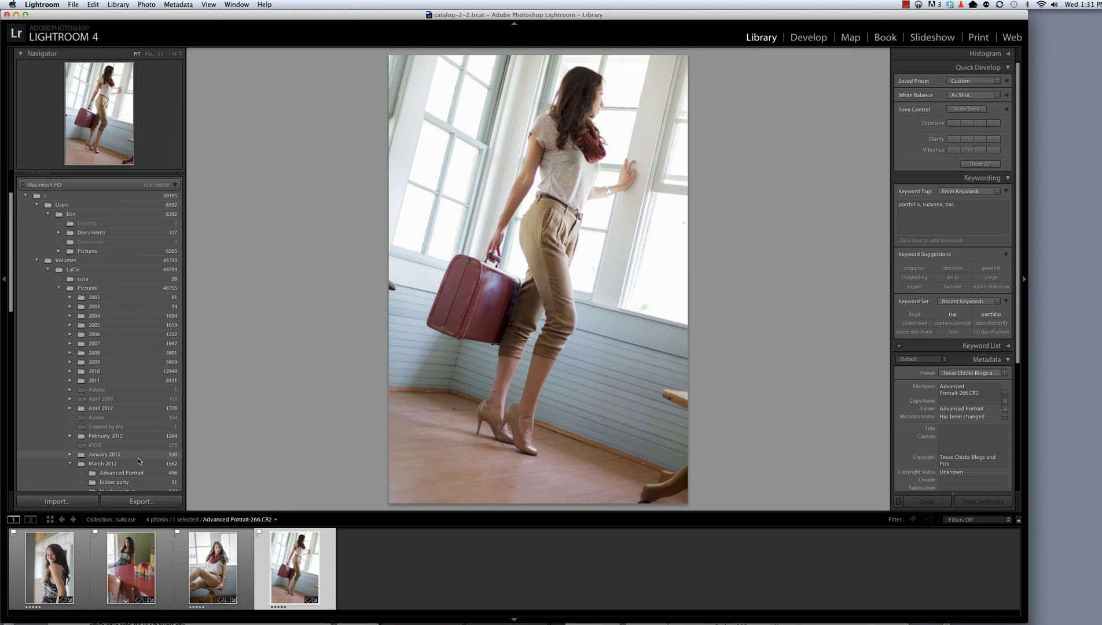
pyautogui.scroll(-2, 137, 456)
pyautogui.scroll(3, 137, 405)
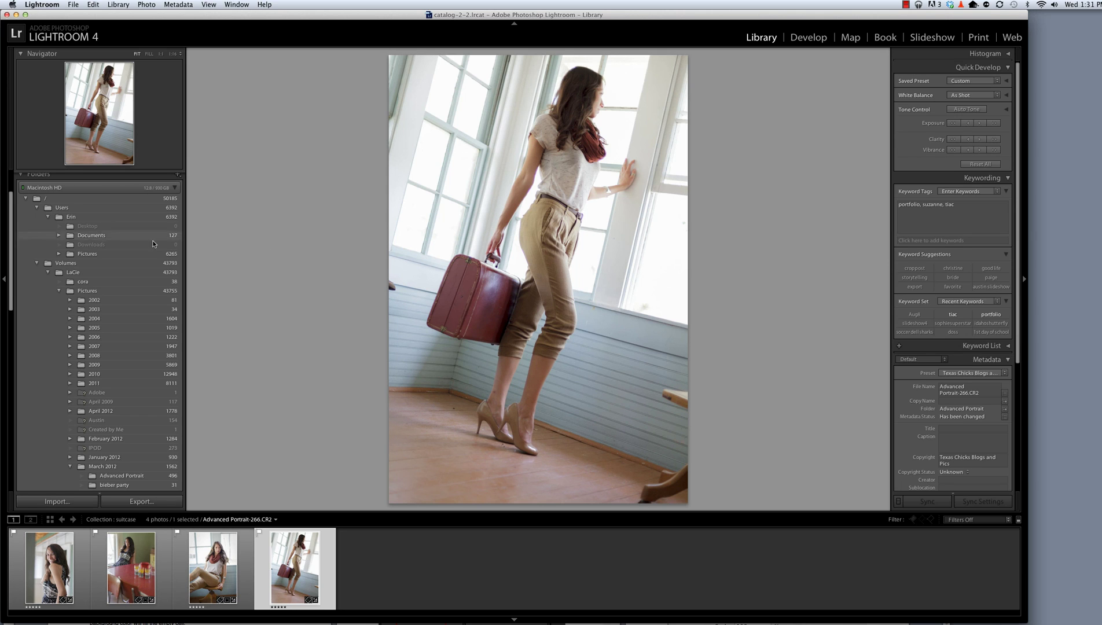
# Run Synchronize Folder on the Desktop folder to list its 41 new photos for import
pyautogui.rightClick(93, 226)
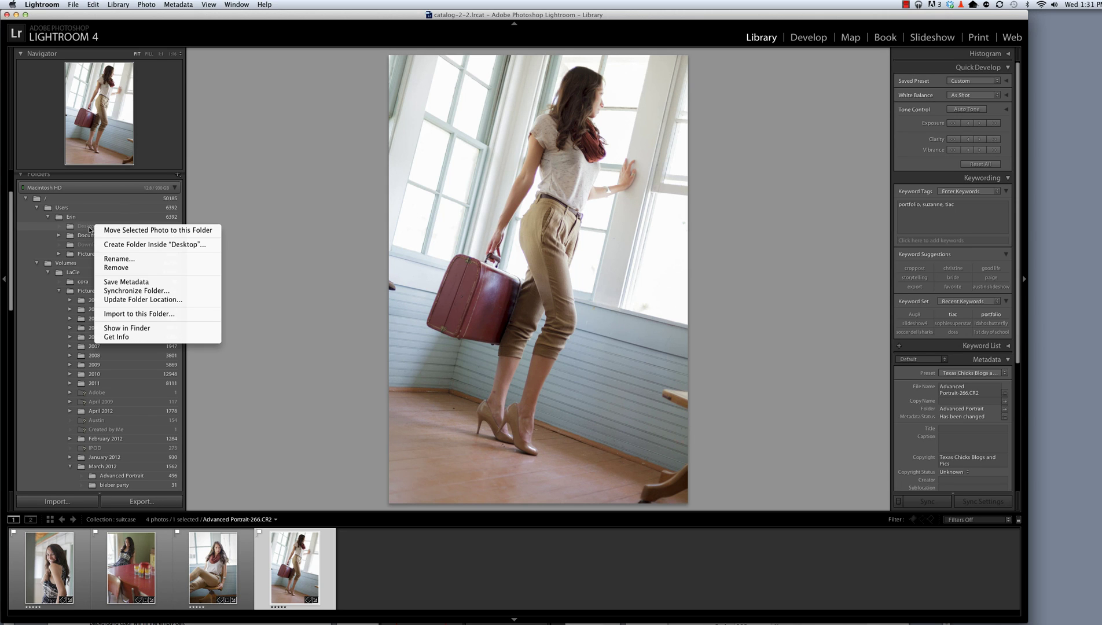
pyautogui.click(82, 229)
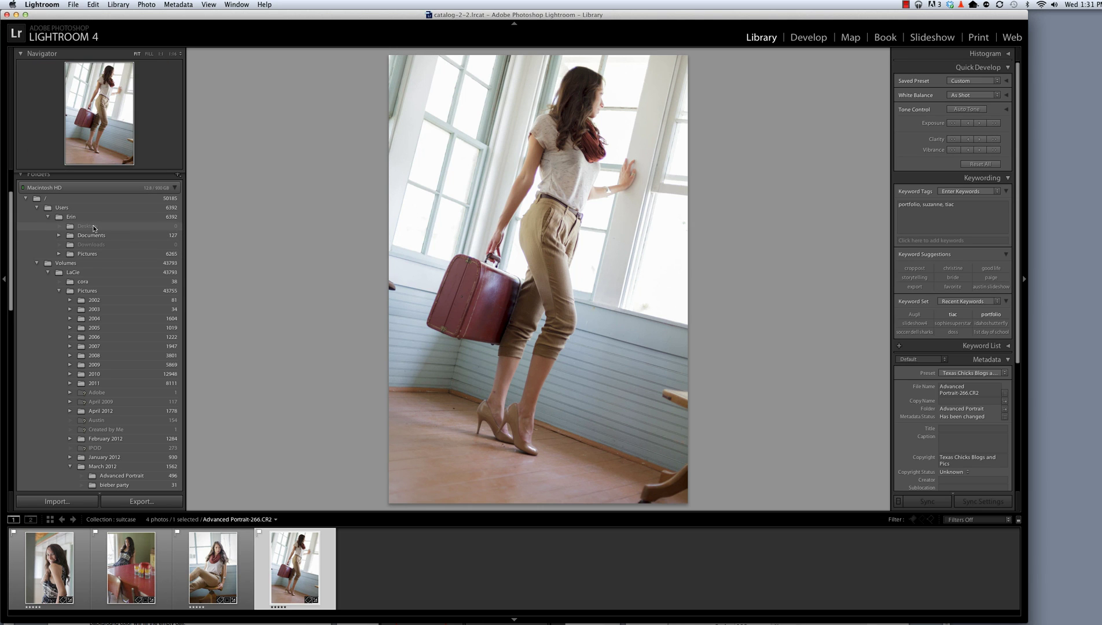
pyautogui.rightClick(92, 226)
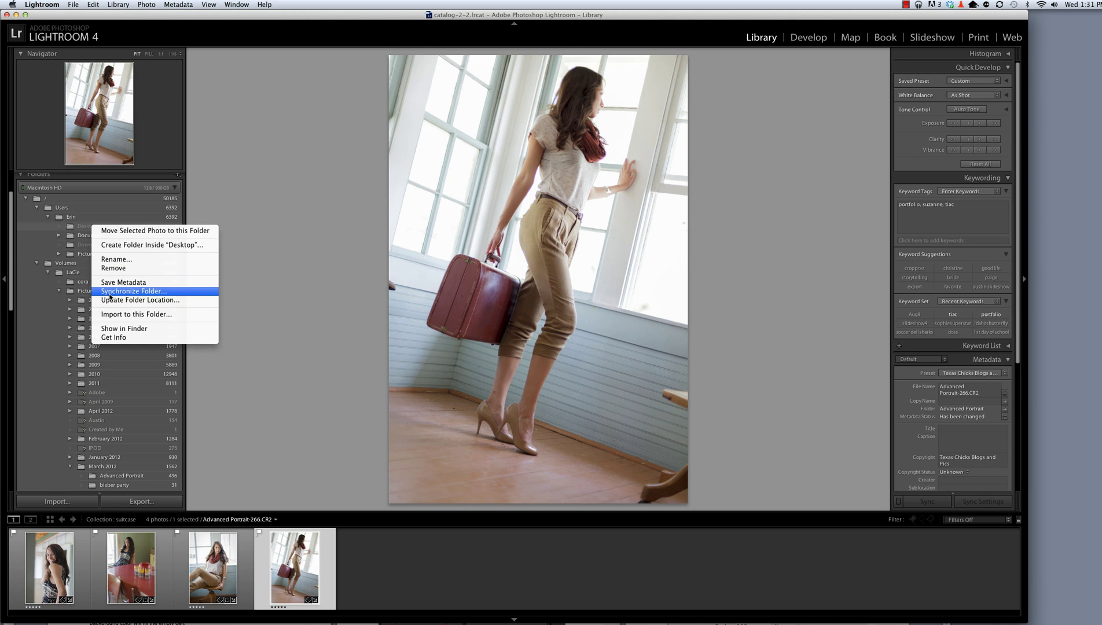
pyautogui.click(127, 291)
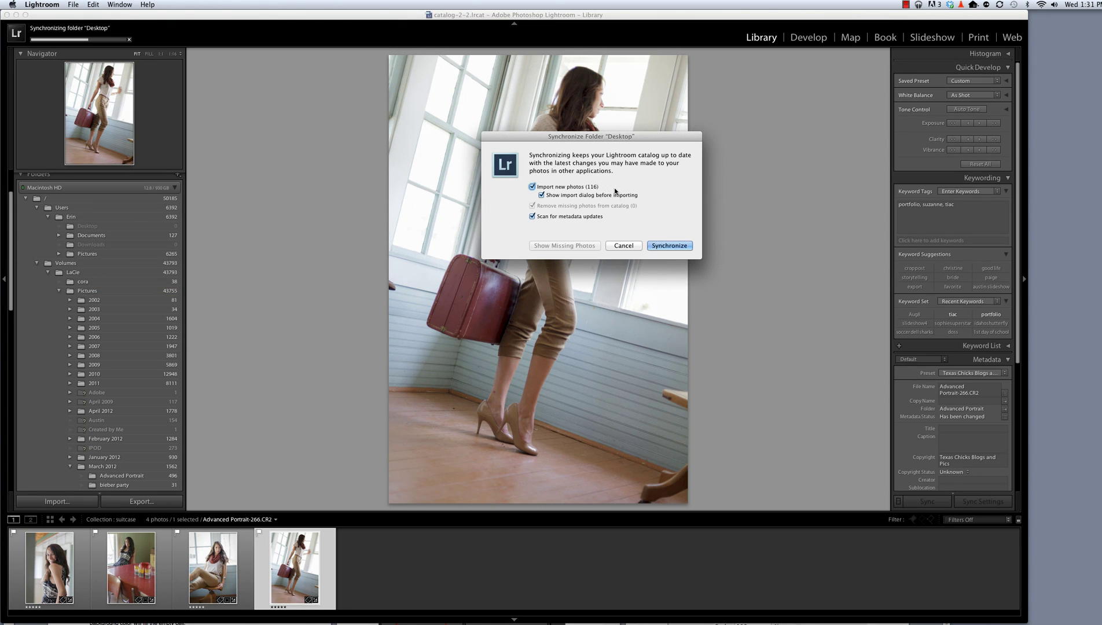
pyautogui.click(660, 249)
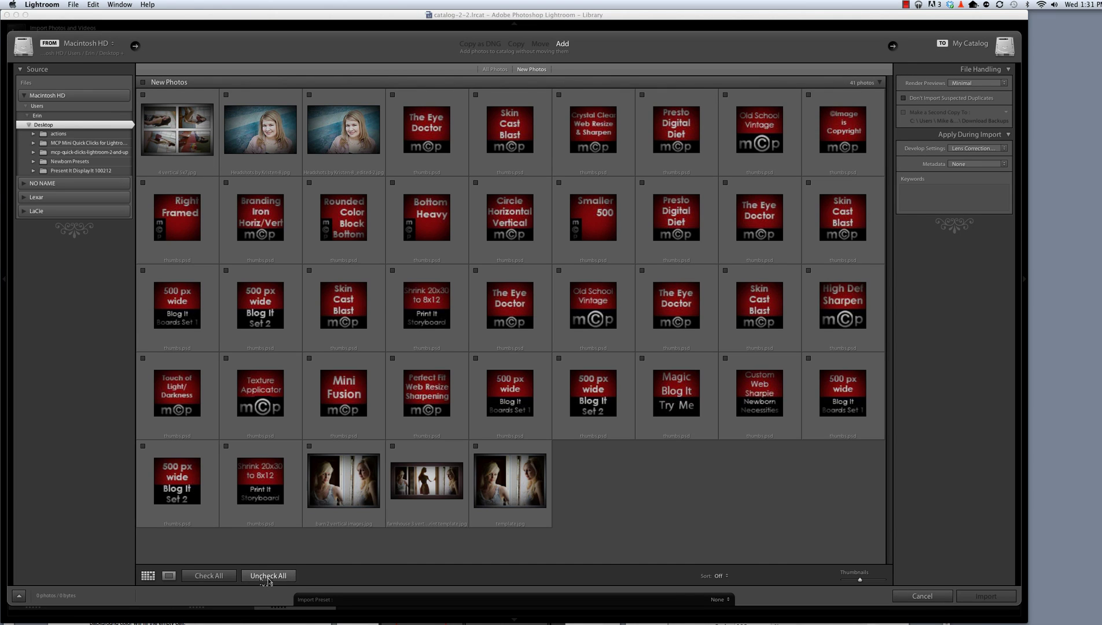
# Check only the exported '4 vertical 5x7' print and import it into the catalog
pyautogui.click(181, 139)
pyautogui.click(143, 95)
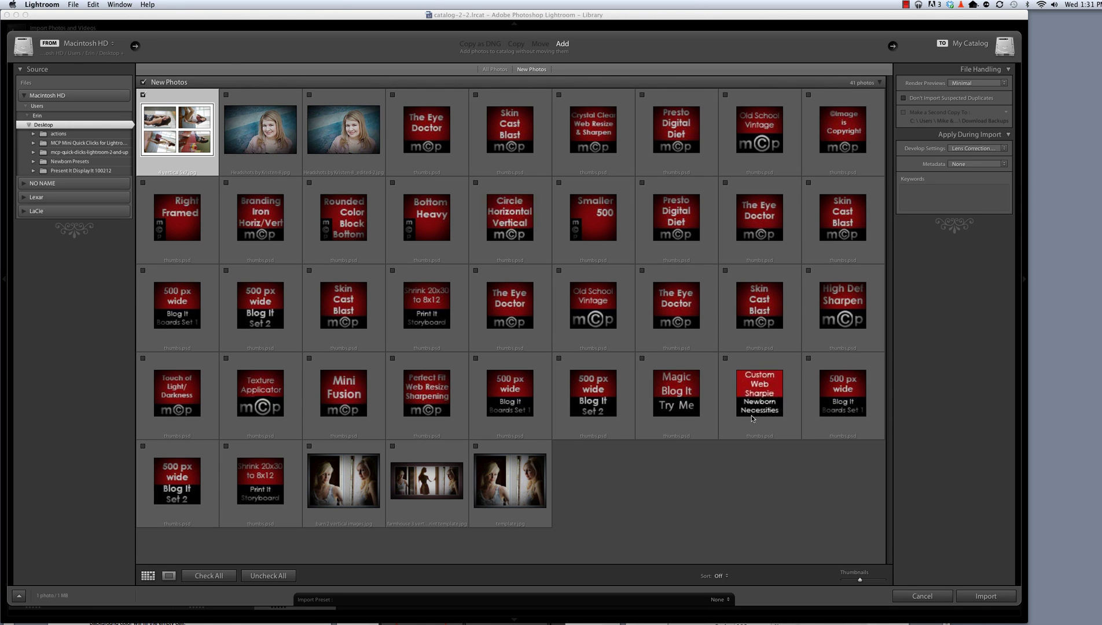
pyautogui.click(983, 597)
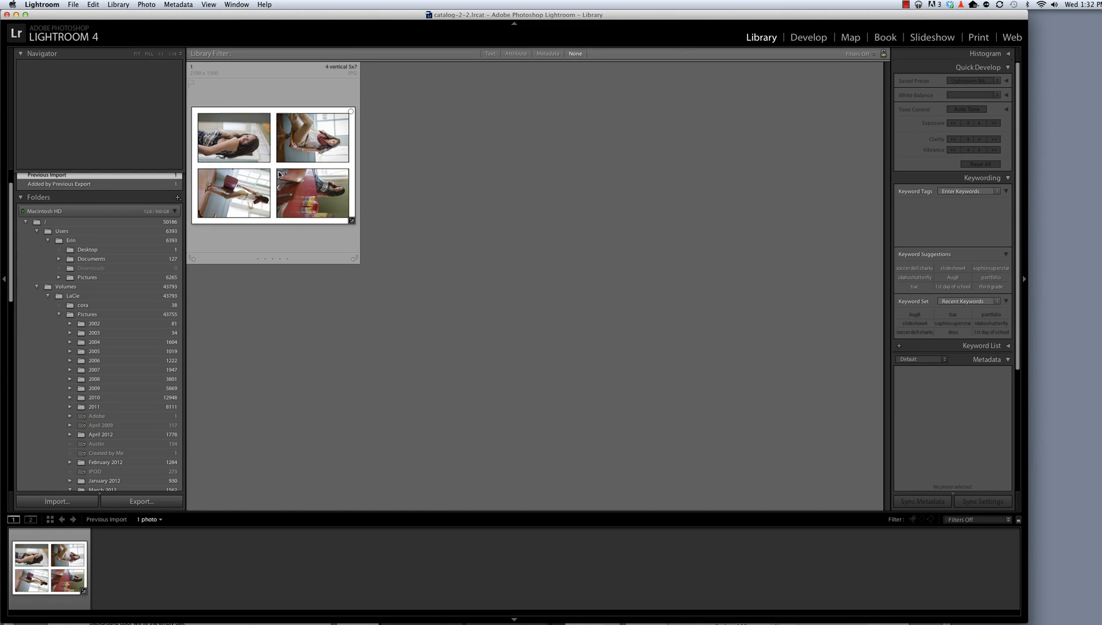
# Open the imported print in Loupe view and rotate it 90° counter-clockwise to portrait
pyautogui.doubleClick(279, 175)
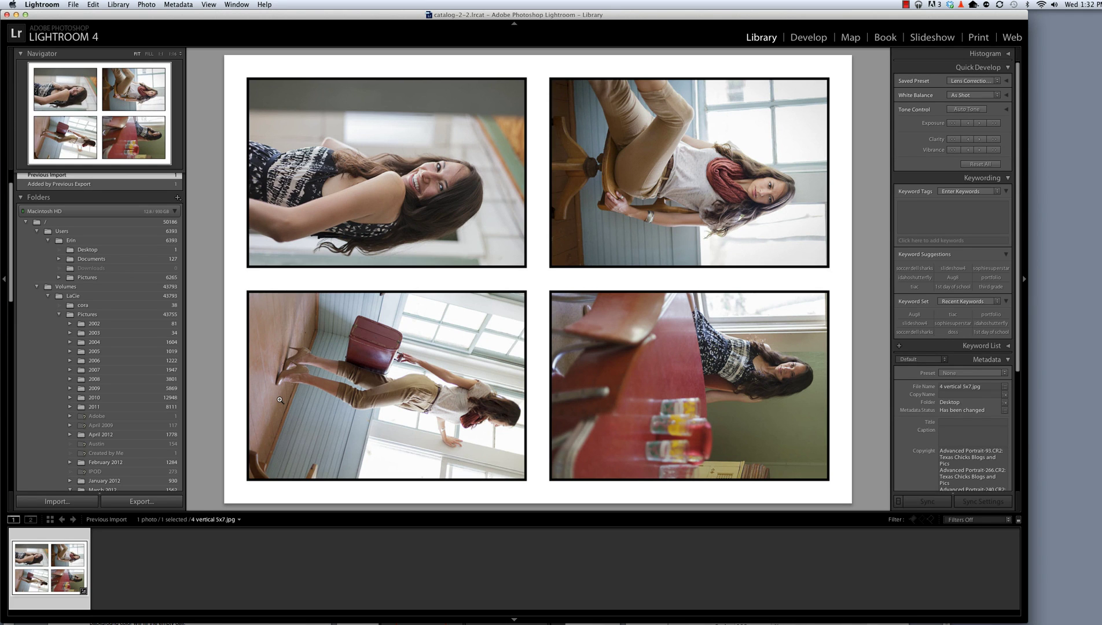
pyautogui.press('super+bracketleft')
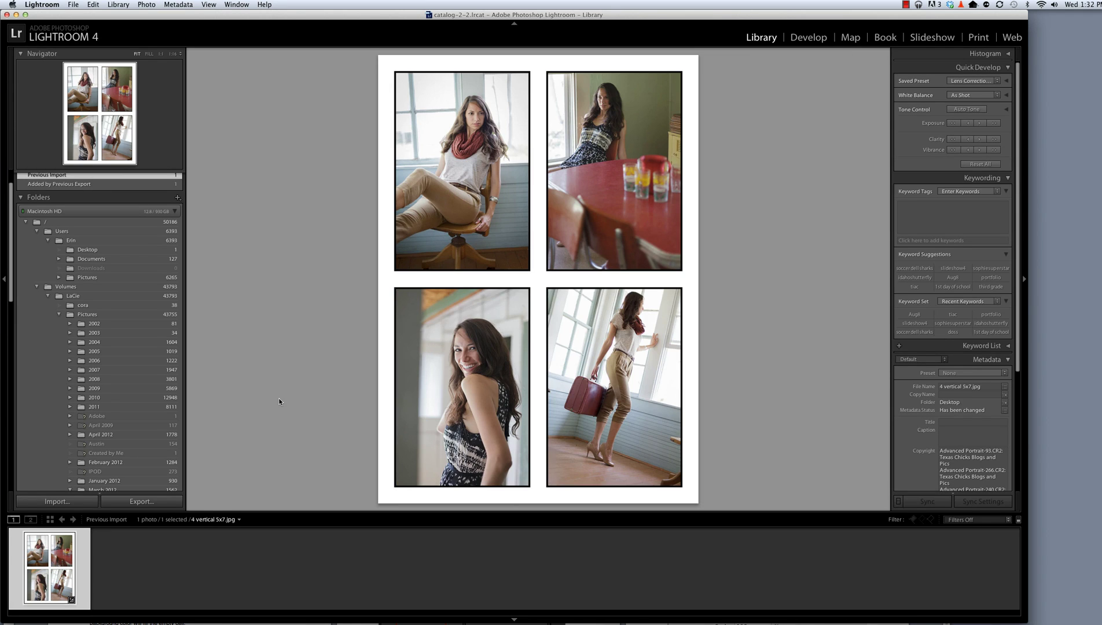